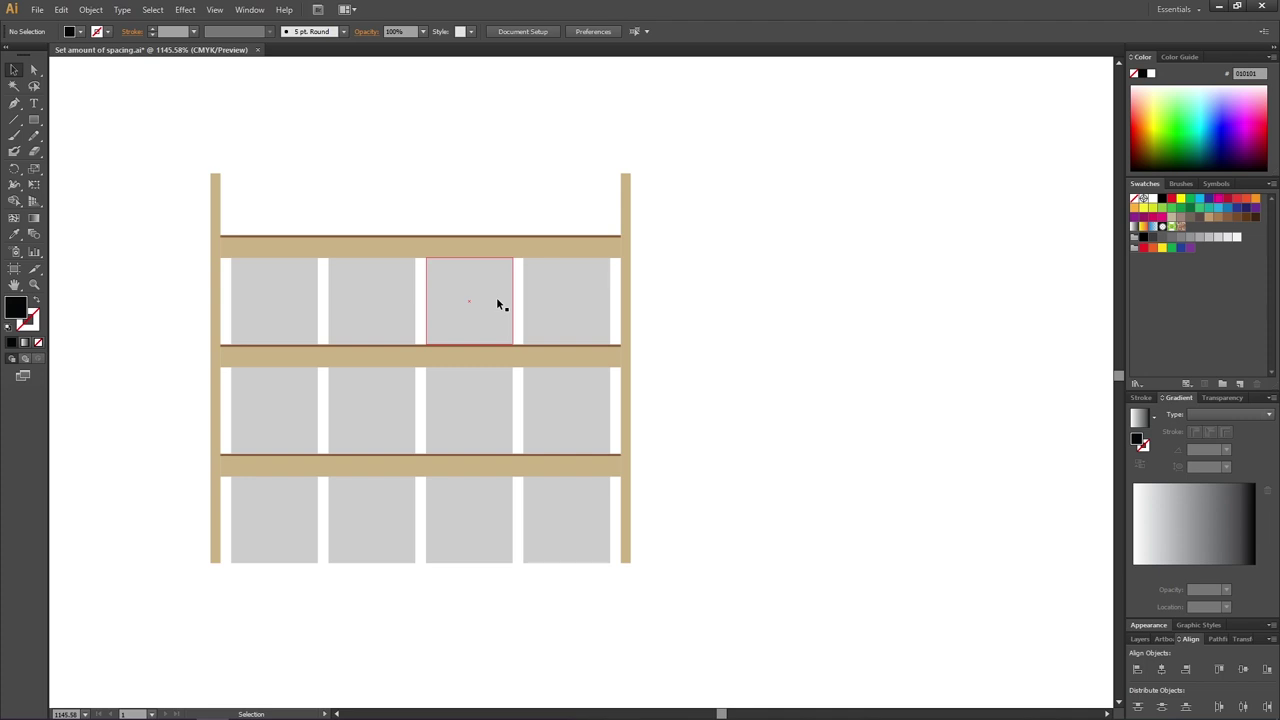
Step: Zoom out to show the full artboard with the shelf sketches, floor plans, parts list and links
scroll(448, 313, "down", 5)
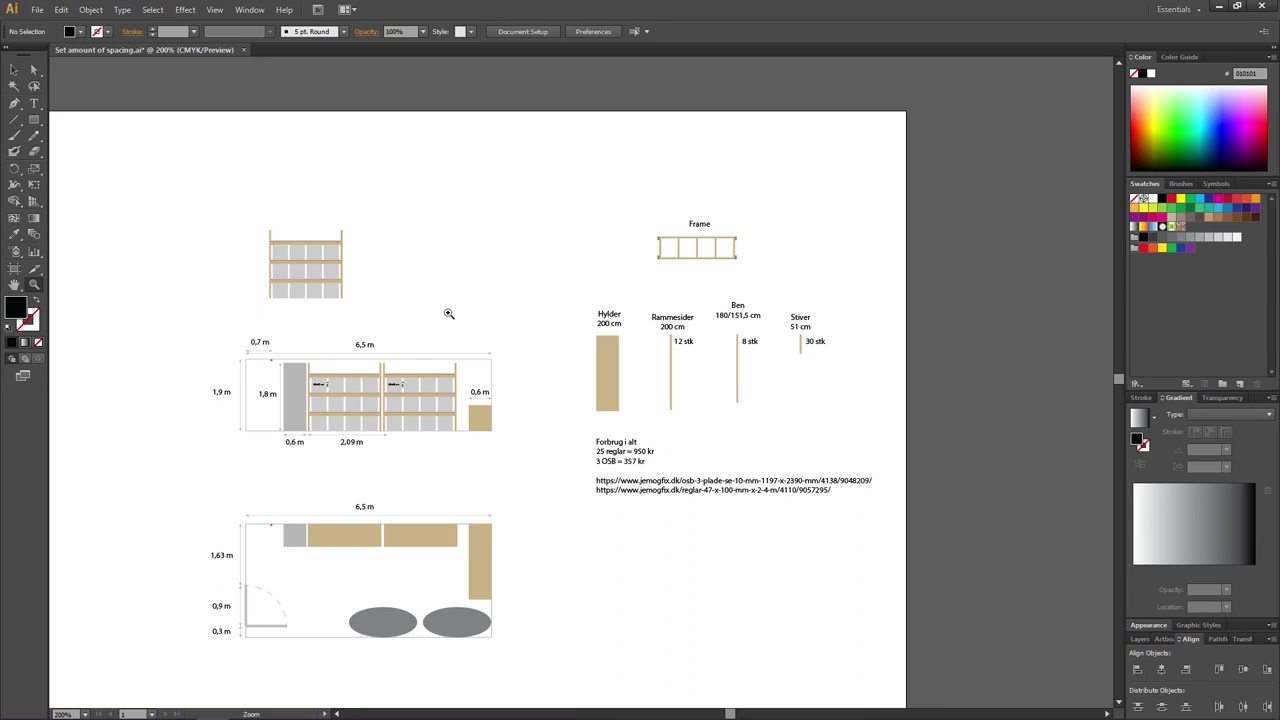
Step: Zoom in on the small three-row shelf drawing at the top left
left_click_drag(241, 203, 499, 320)
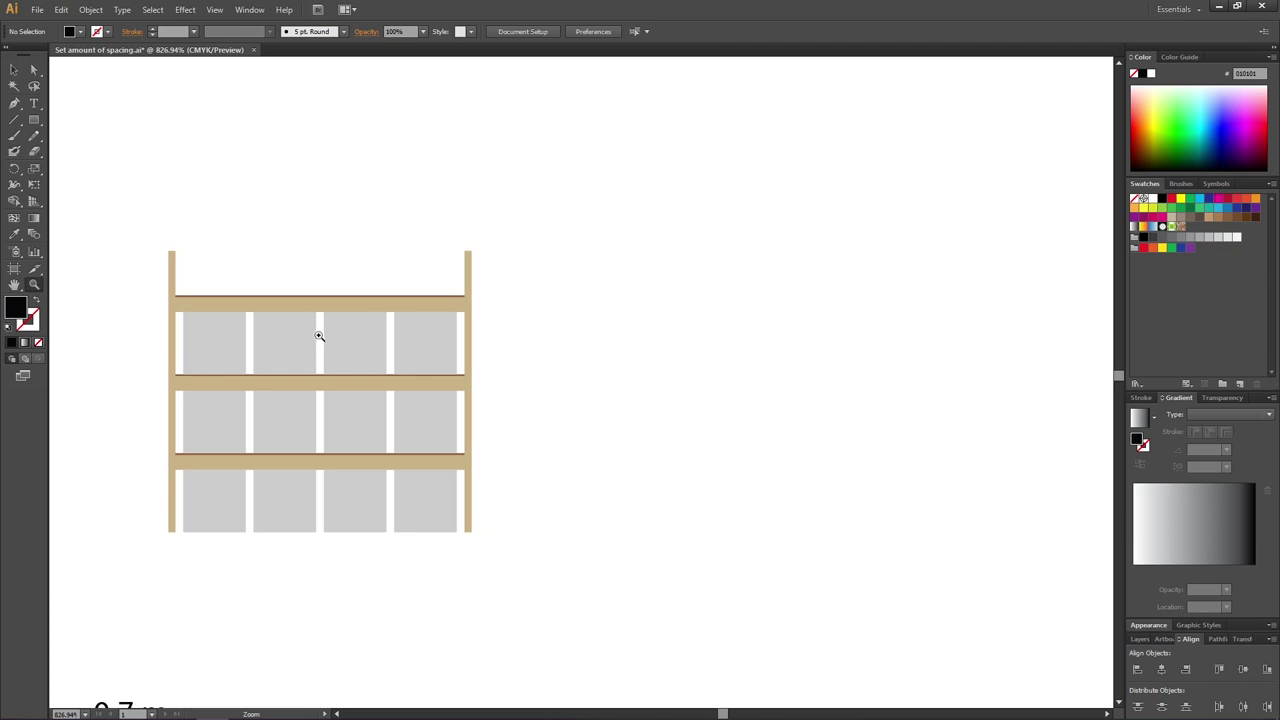
Step: Move the right shelf post farther out to the right
left_click(378, 322)
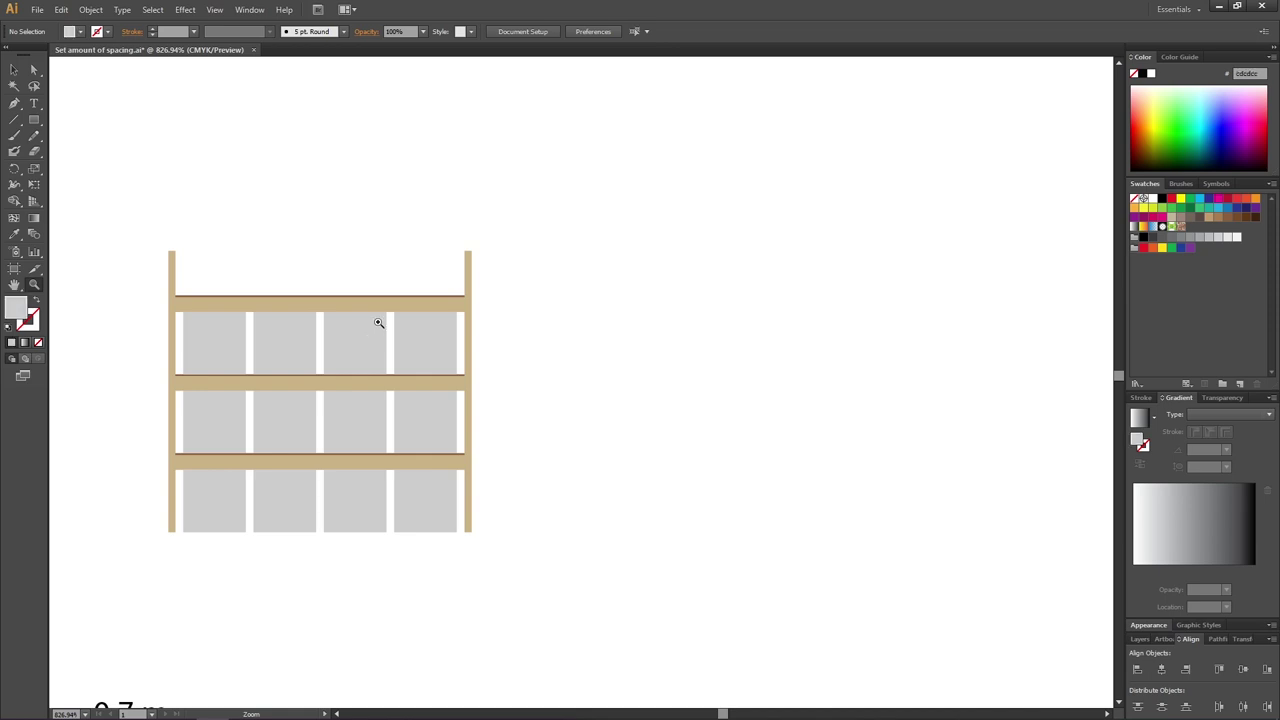
left_click(14, 70)
left_click(470, 258)
left_click_drag(474, 262, 579, 266)
Step: Delete three top-row boxes, shift the last one +0.1 in X, and copy it alongside, nudged right
left_click_drag(476, 338, 216, 343)
key("Delete")
left_click(224, 344)
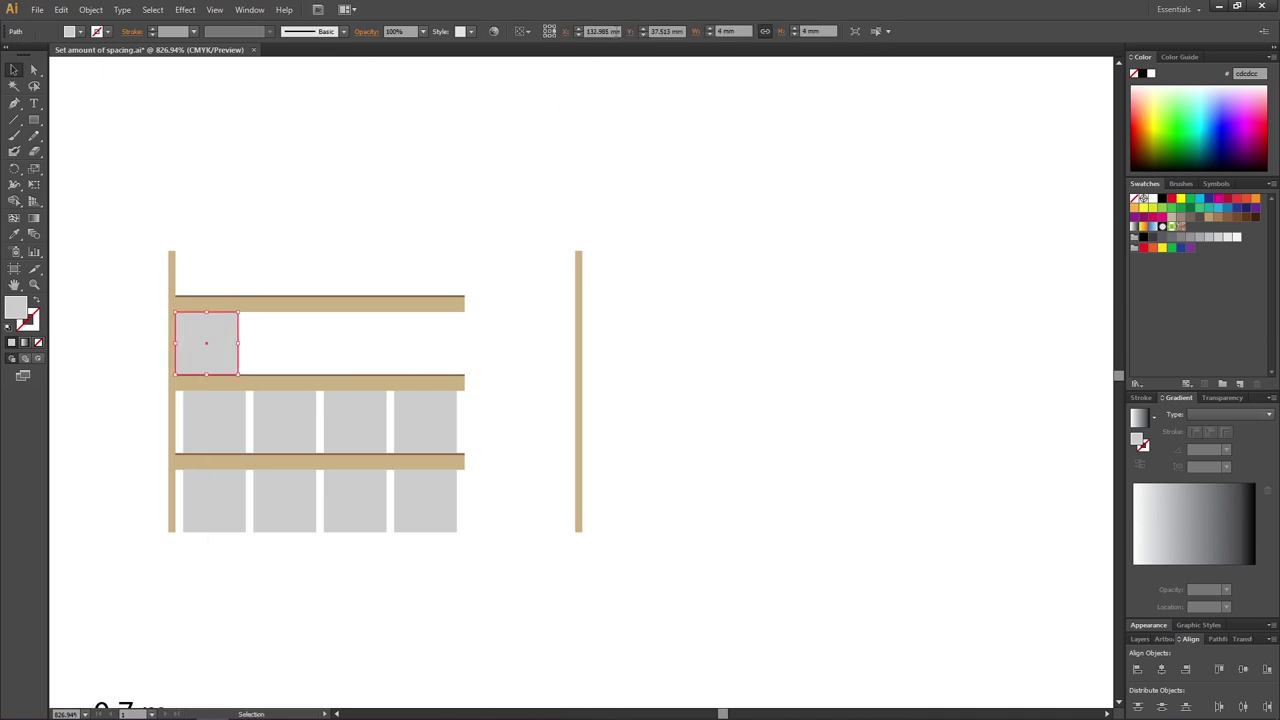
left_click(600, 31)
key("End")
type("+0.1")
key("Return")
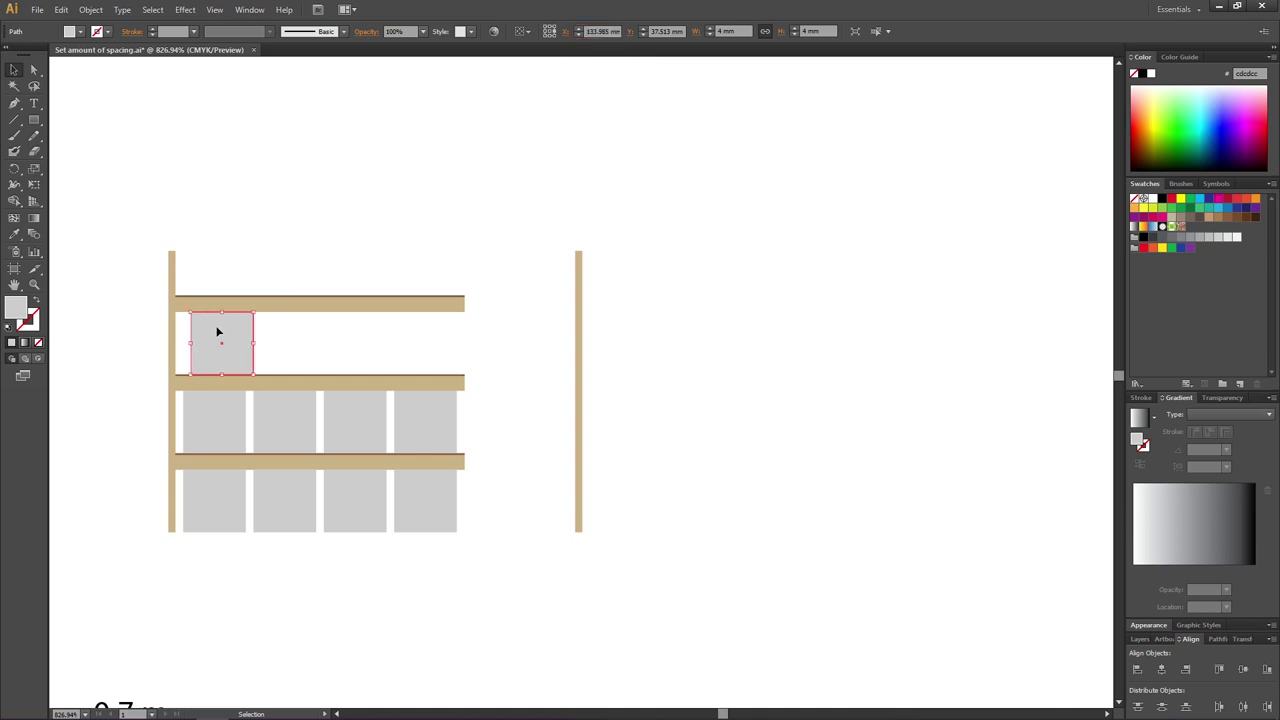
left_click_drag(221, 333, 284, 333)
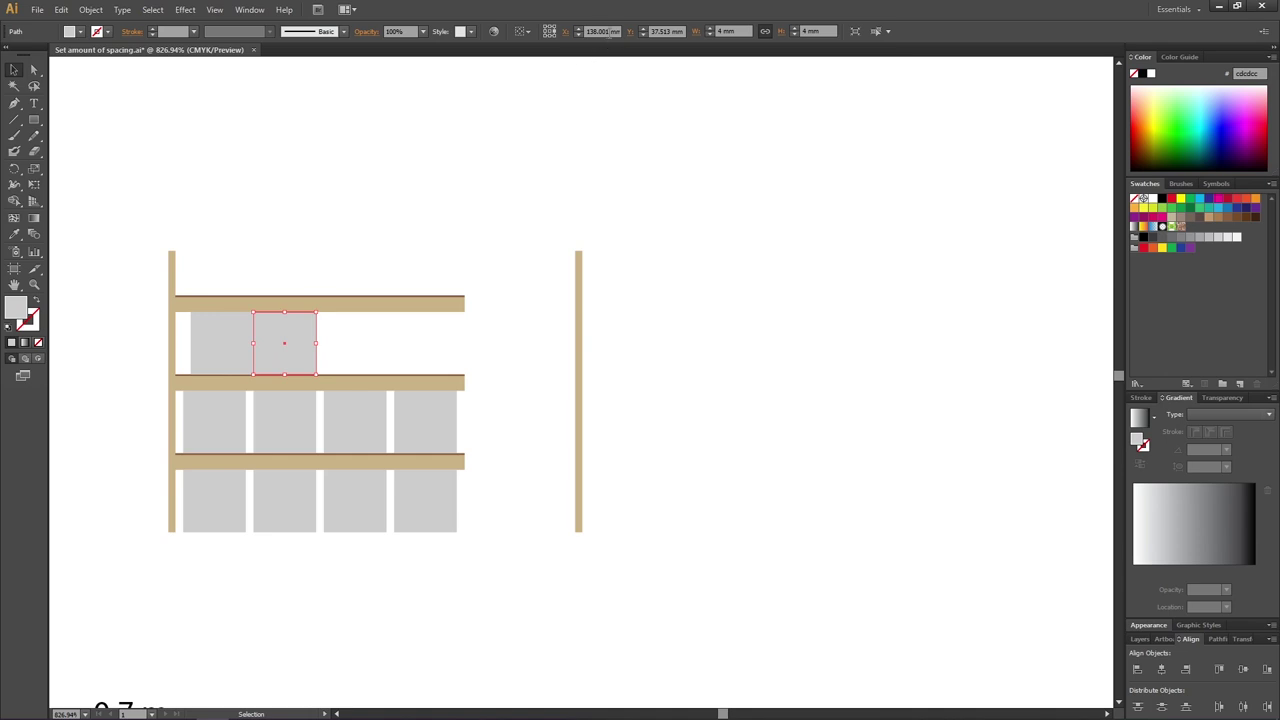
key("Up")
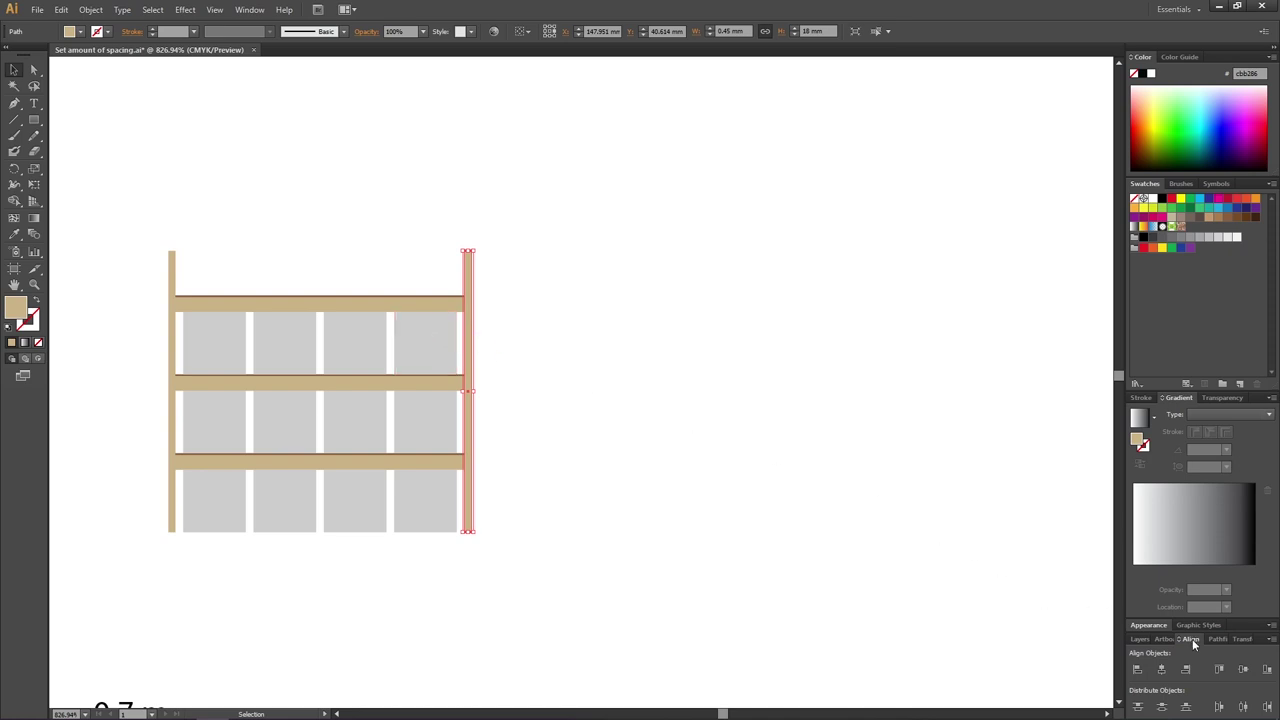
Step: Show the Align panel from the Window menu, expanded to include Distribute Spacing
left_click(248, 10)
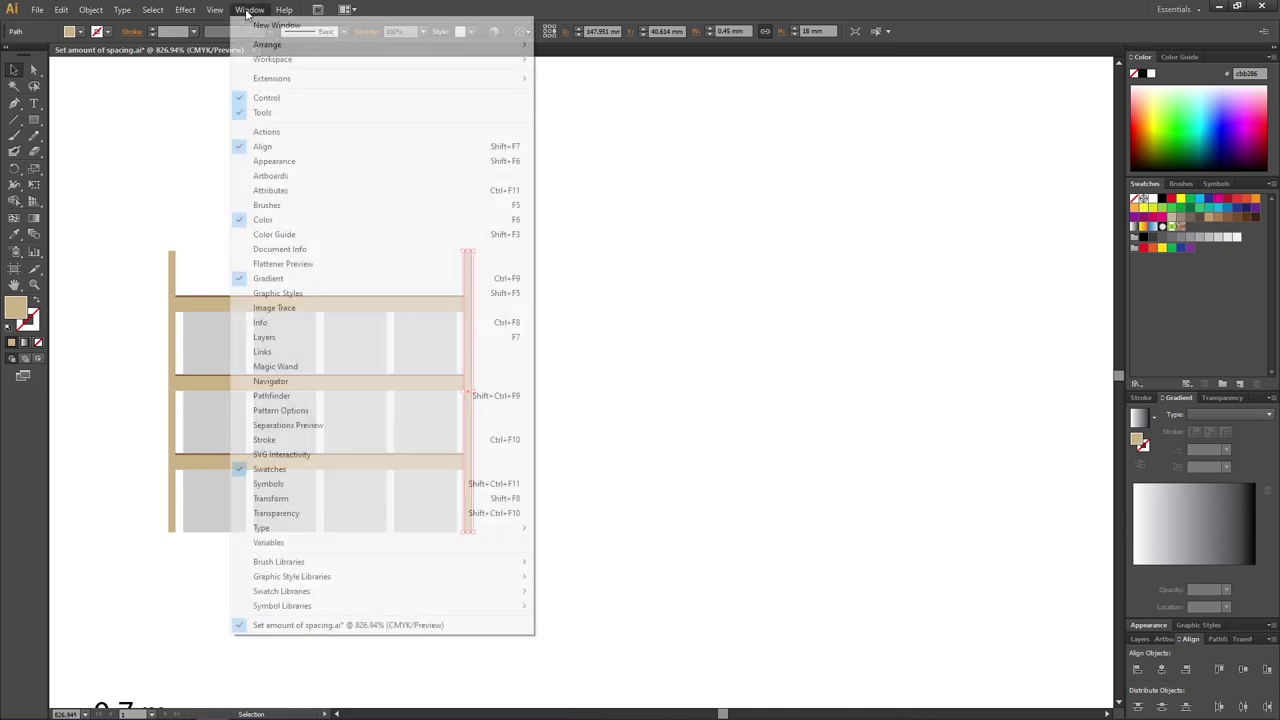
left_click(281, 148)
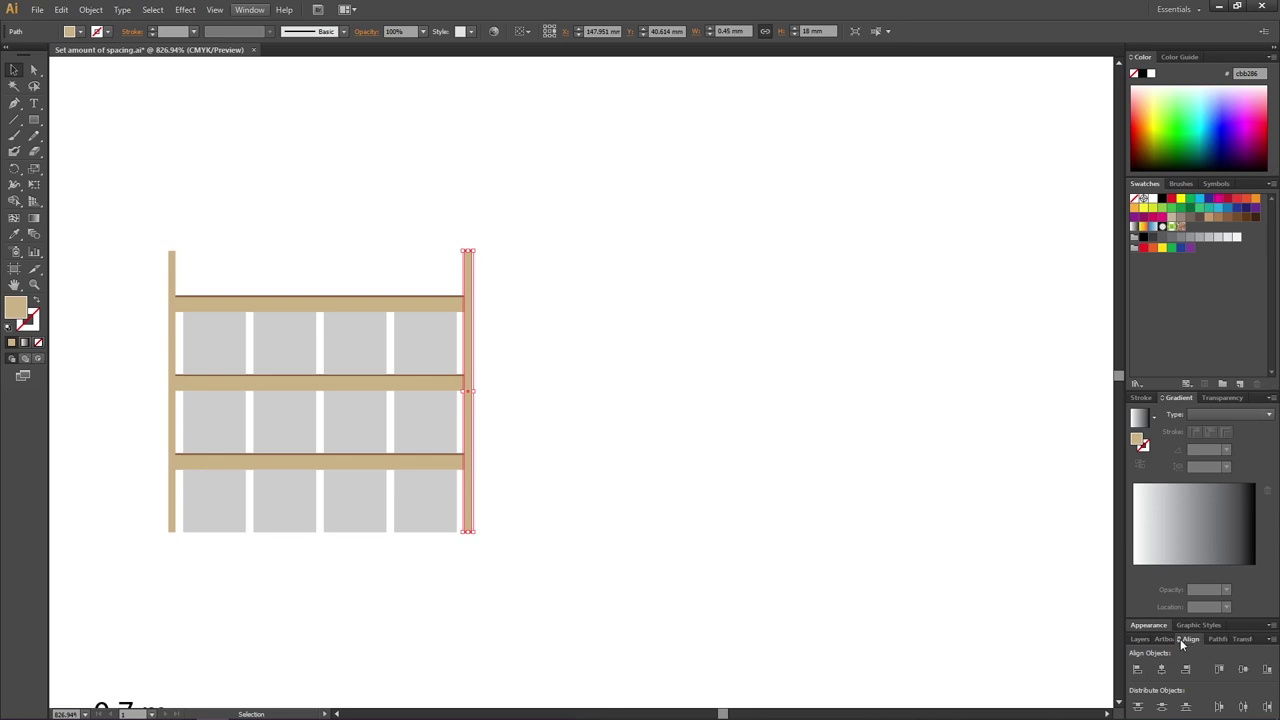
left_click(1181, 641)
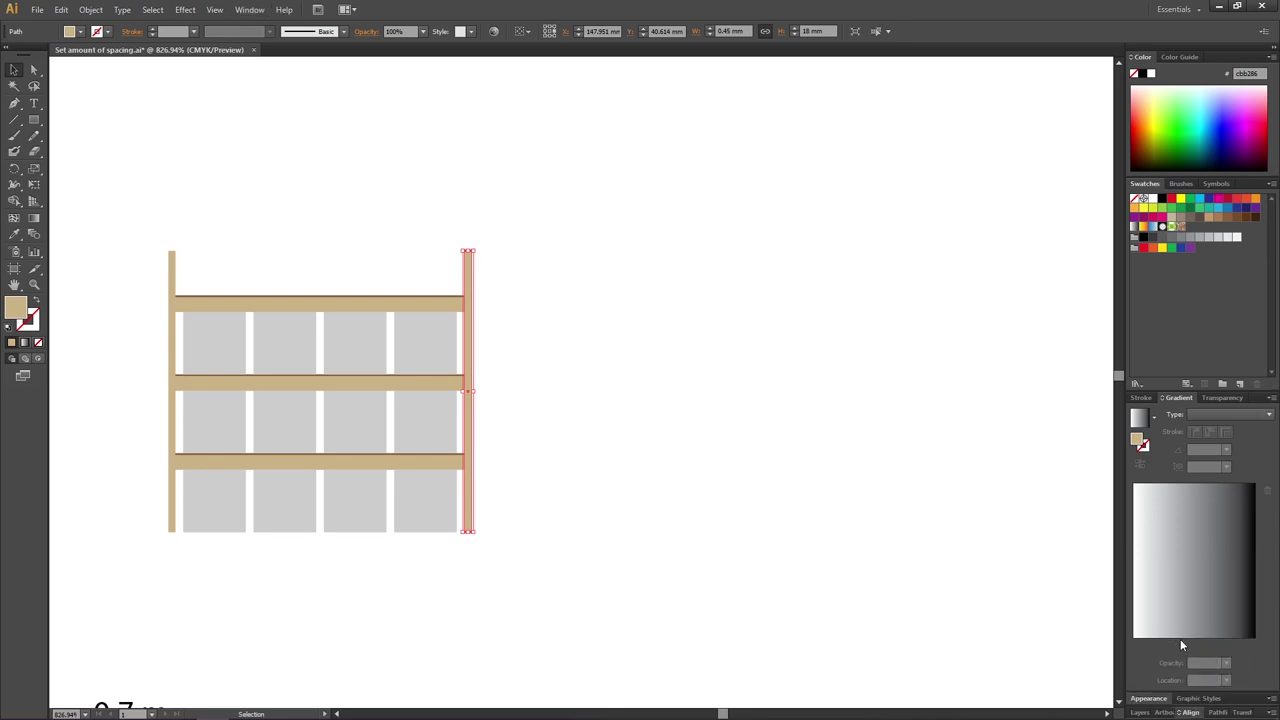
left_click(1190, 712)
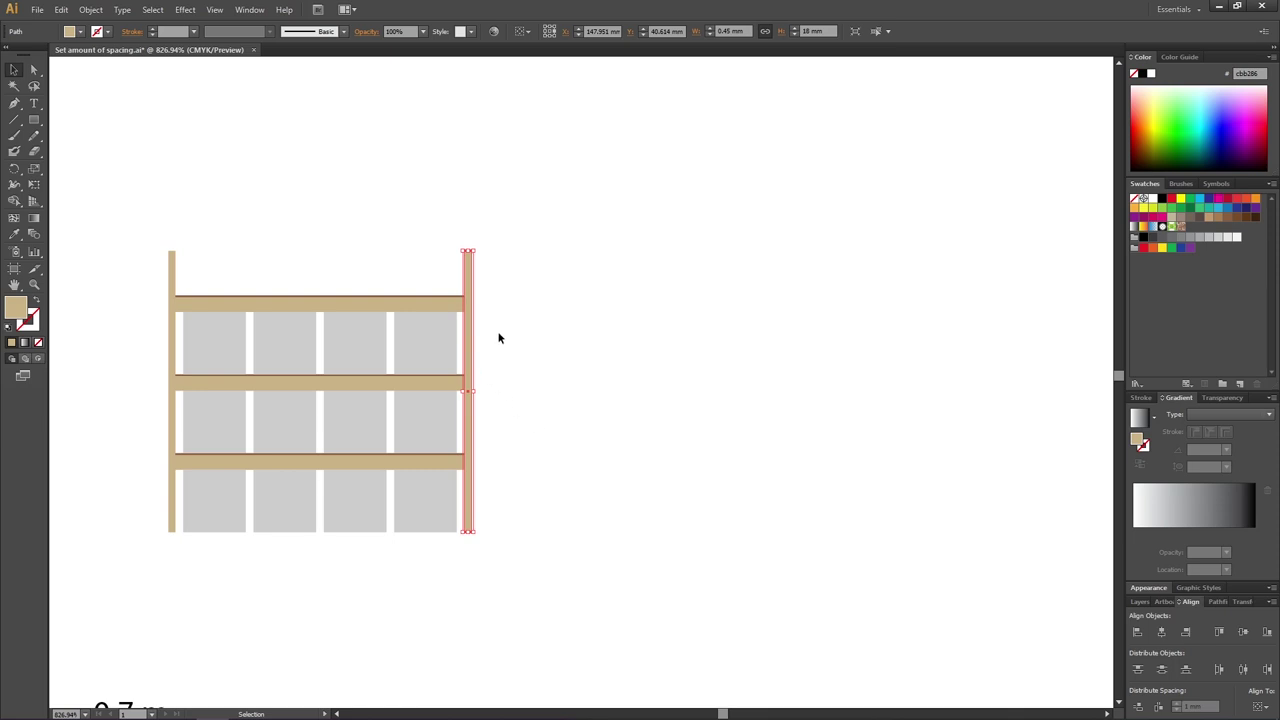
Step: Marquee-select the four top-row boxes together with both shelf posts
left_click_drag(499, 333, 145, 346)
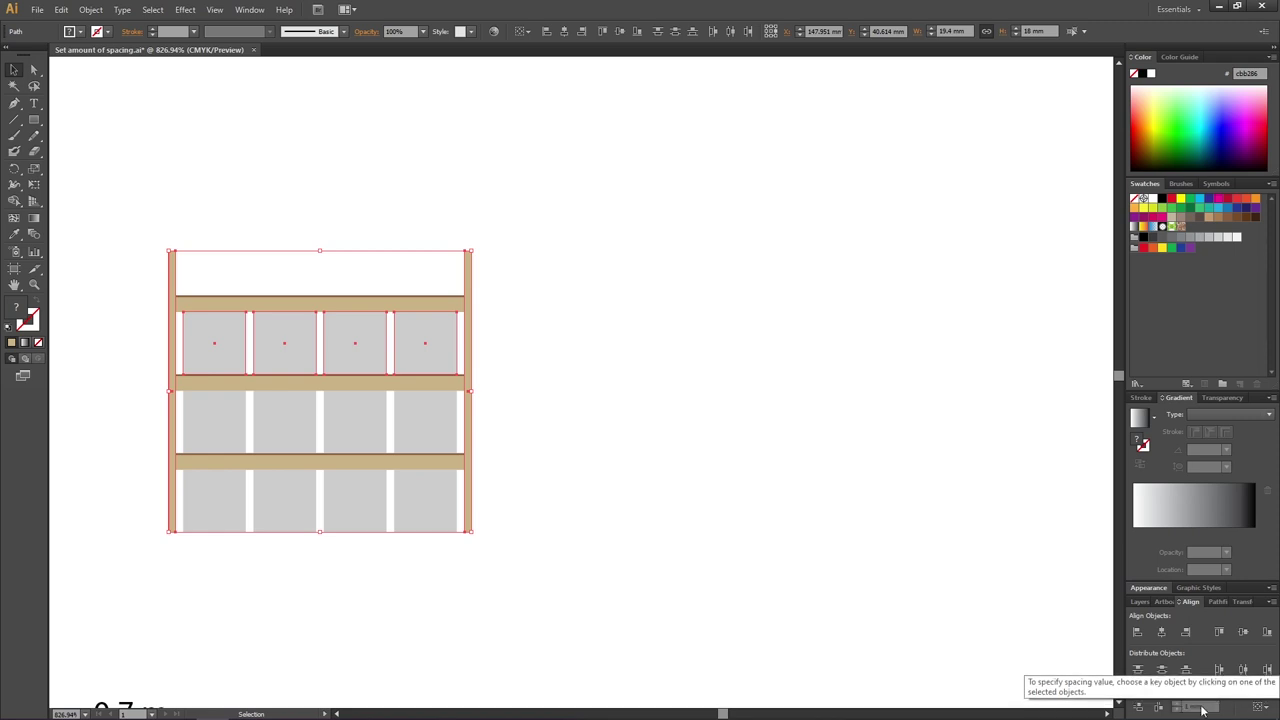
Step: Set the Align panel's Align To option to Align to Key Object
left_click(1262, 707)
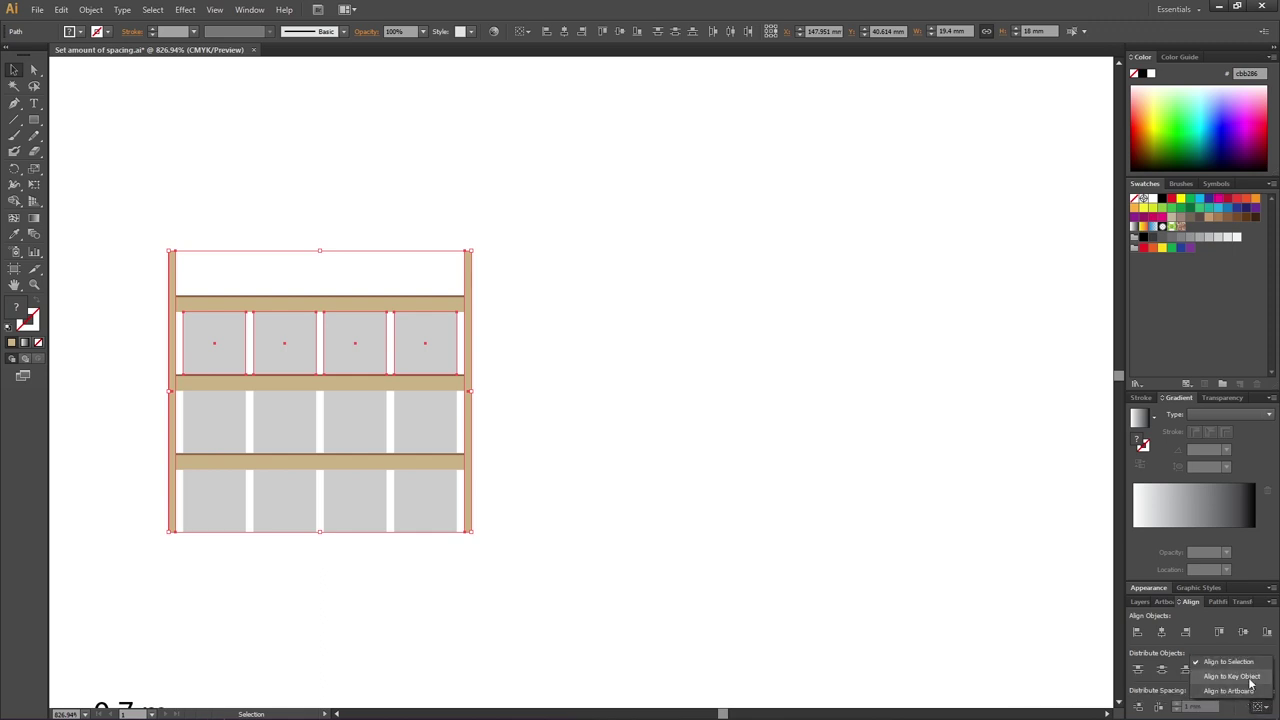
left_click(1243, 681)
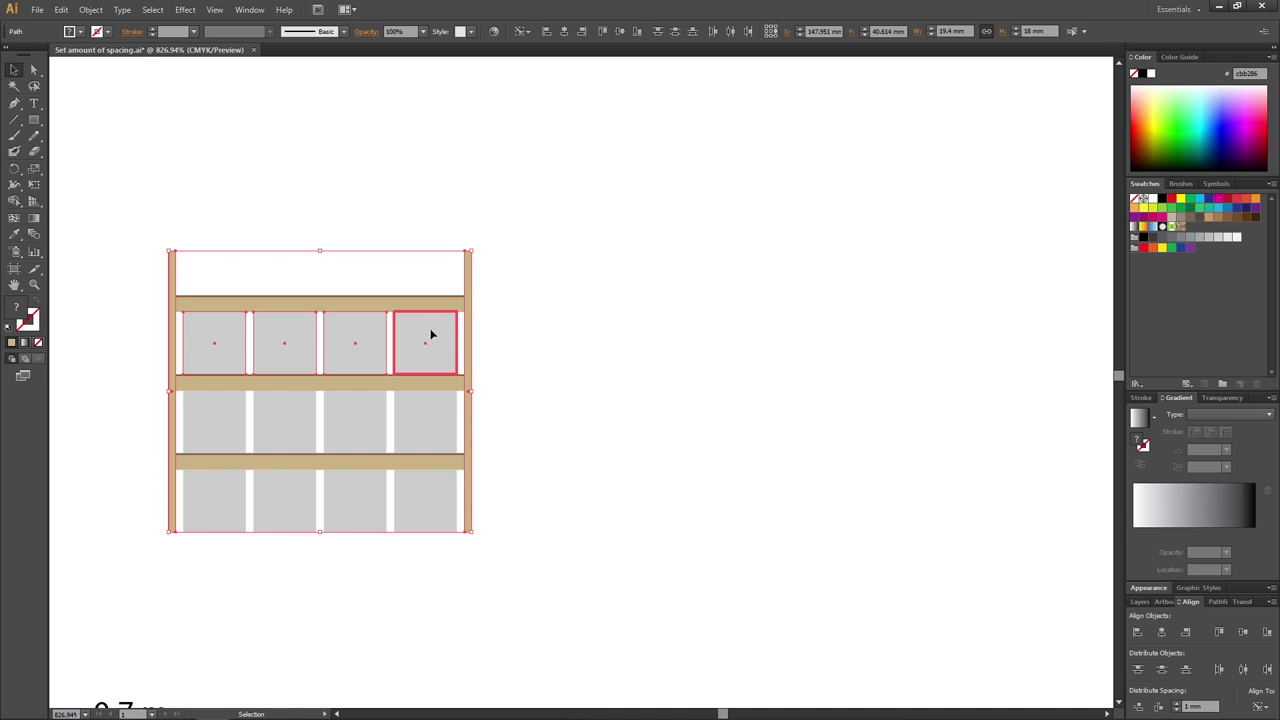
Step: With the left post as key object, distribute the top row horizontally at 1 mm spacing
left_click(171, 328)
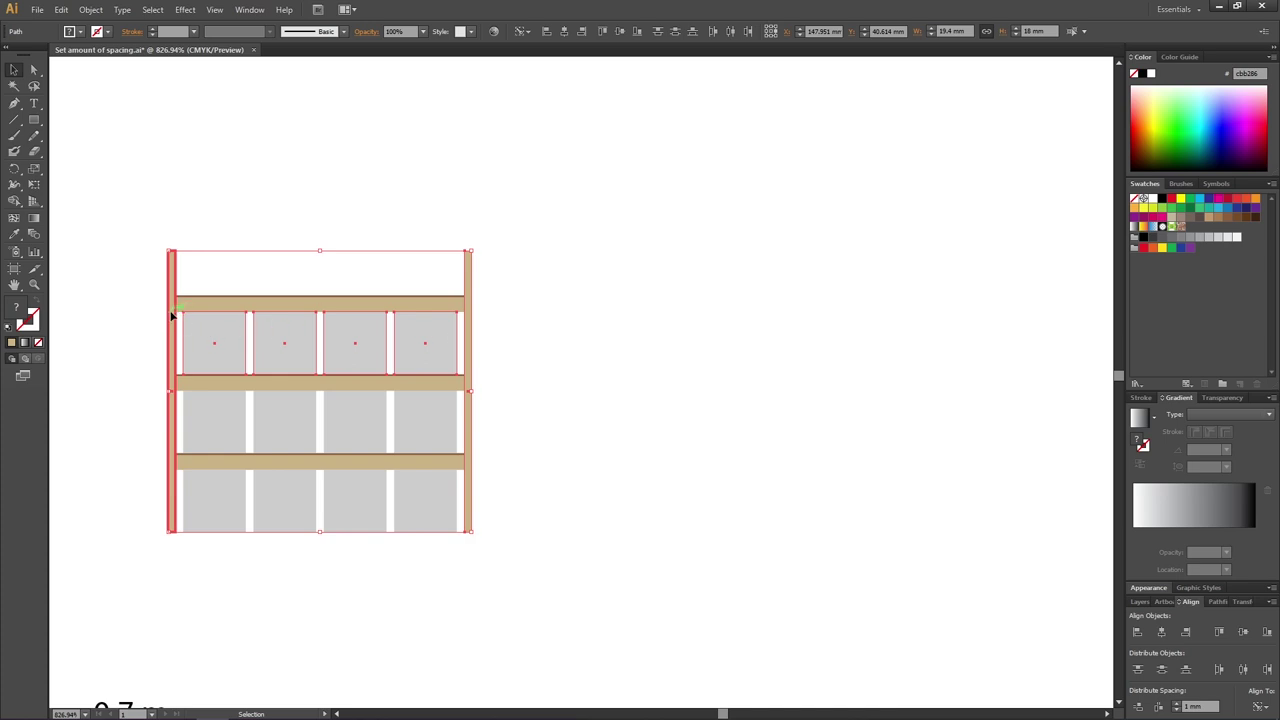
left_click(1195, 706)
left_click(1180, 707)
type("0.1")
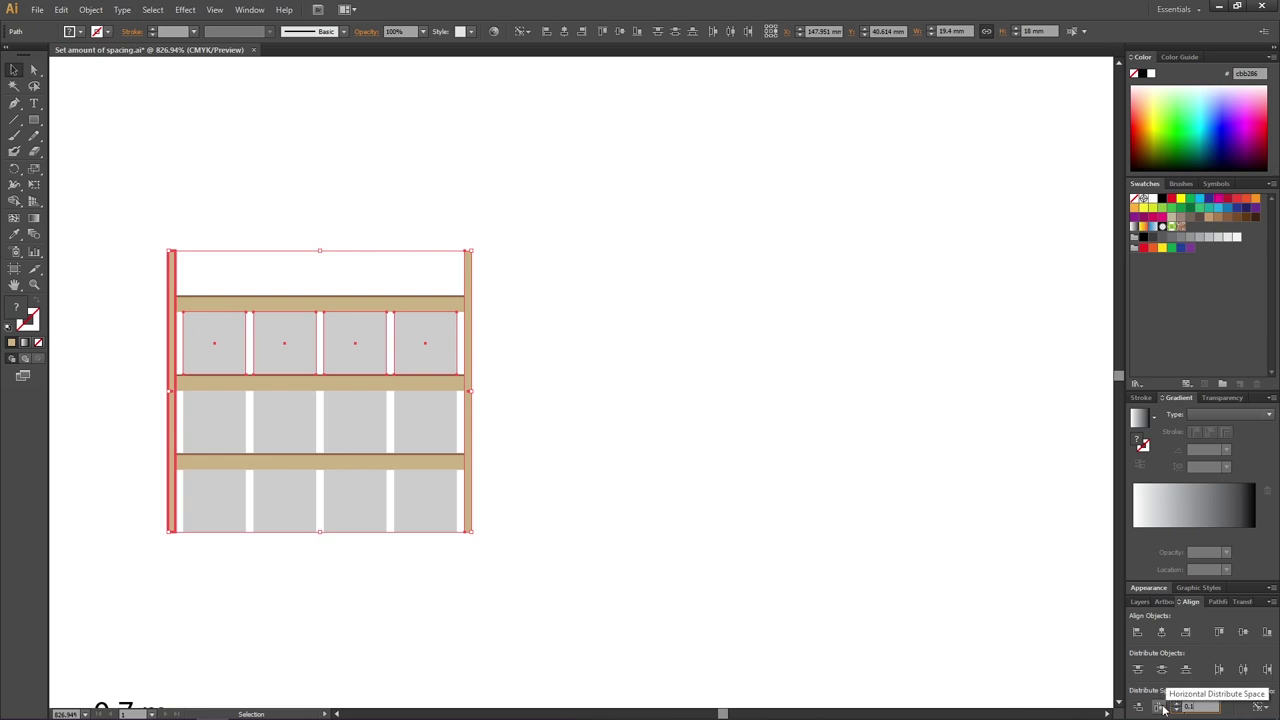
left_click(1162, 708)
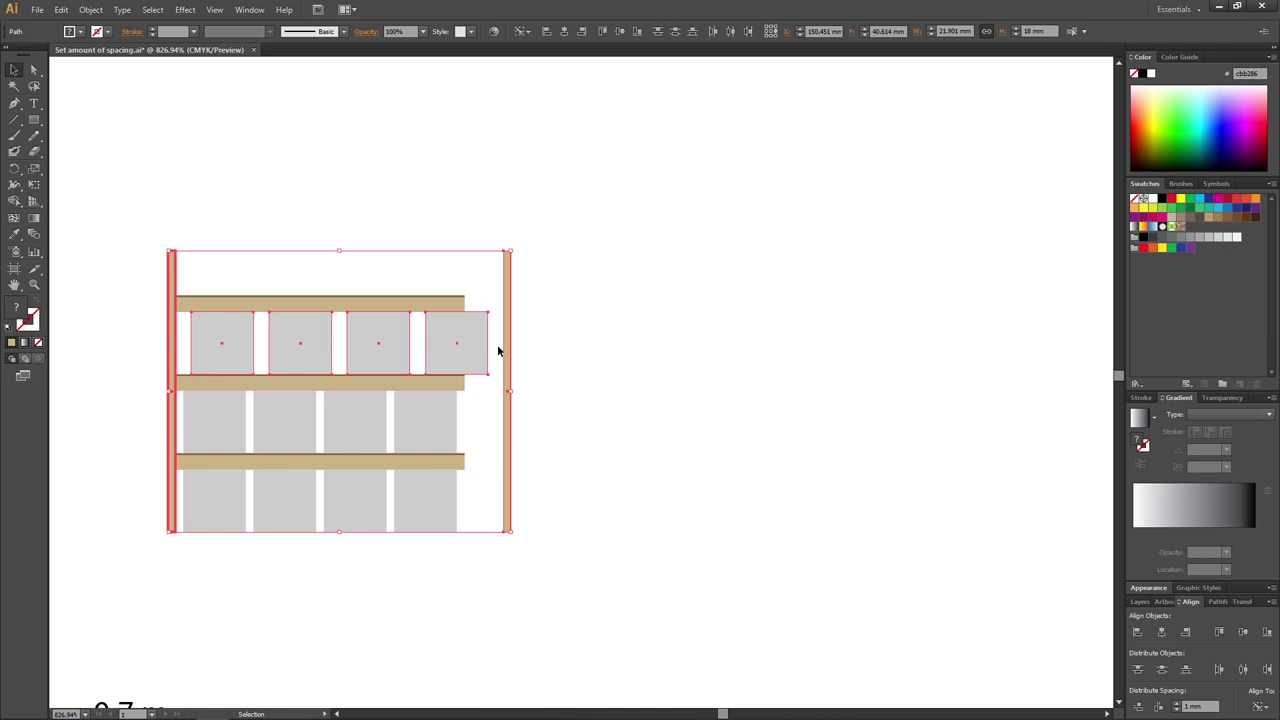
Step: Stretch the top, middle and bottom shelf boards out to the right post
left_click(456, 305)
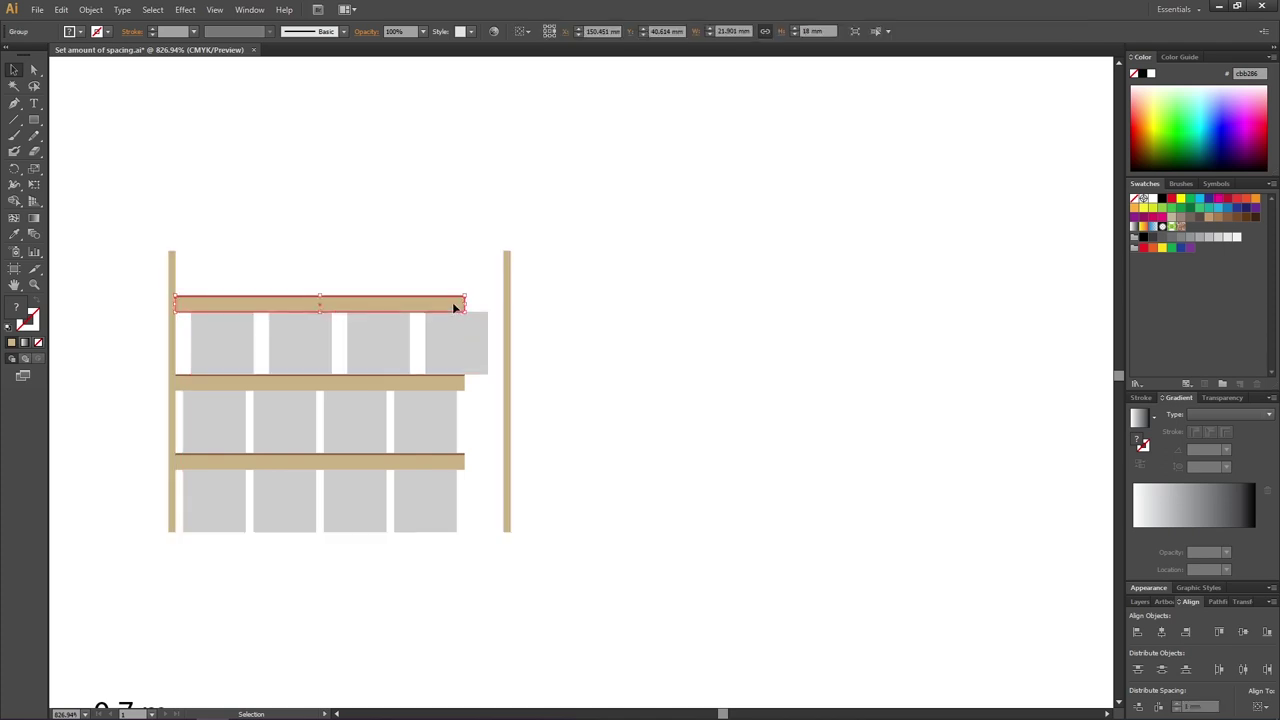
left_click_drag(466, 304, 505, 305)
left_click(460, 385)
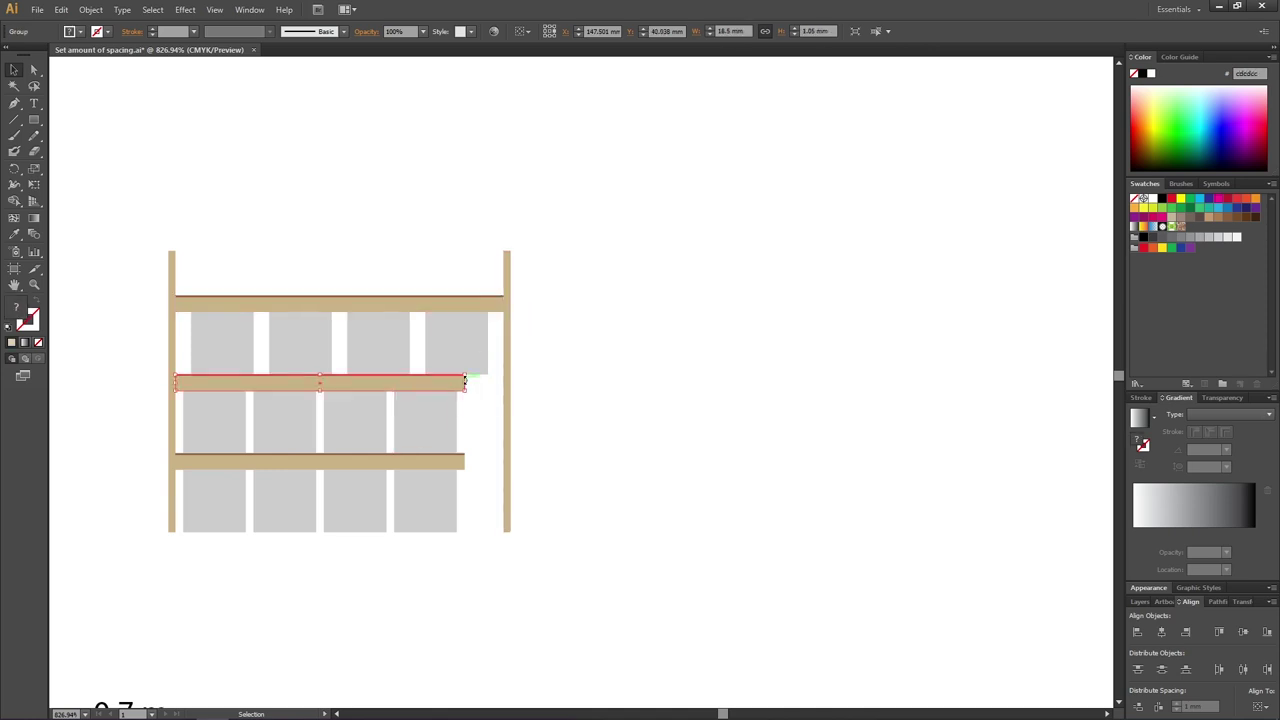
left_click_drag(464, 383, 505, 383)
left_click(451, 460)
left_click_drag(464, 461, 505, 461)
Step: Delete the middle and bottom rows of boxes
left_click_drag(474, 421, 286, 429)
key("Delete")
left_click_drag(480, 517, 200, 490)
key("Delete")
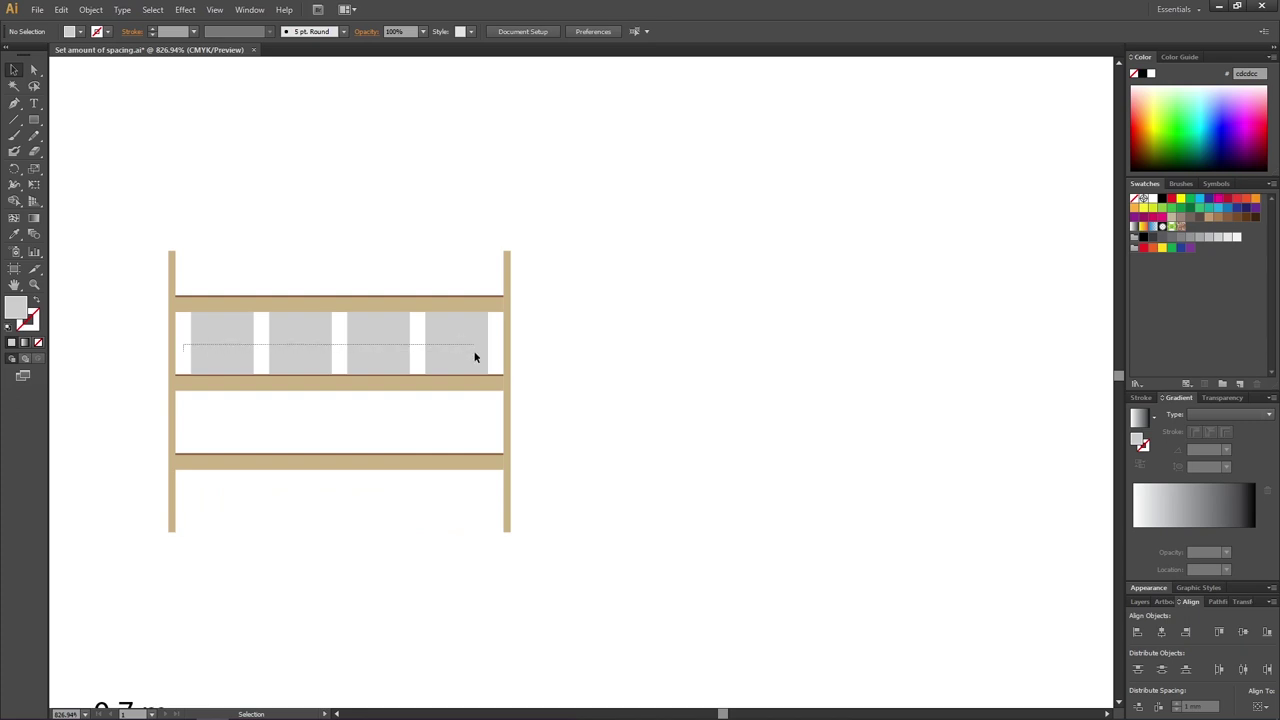